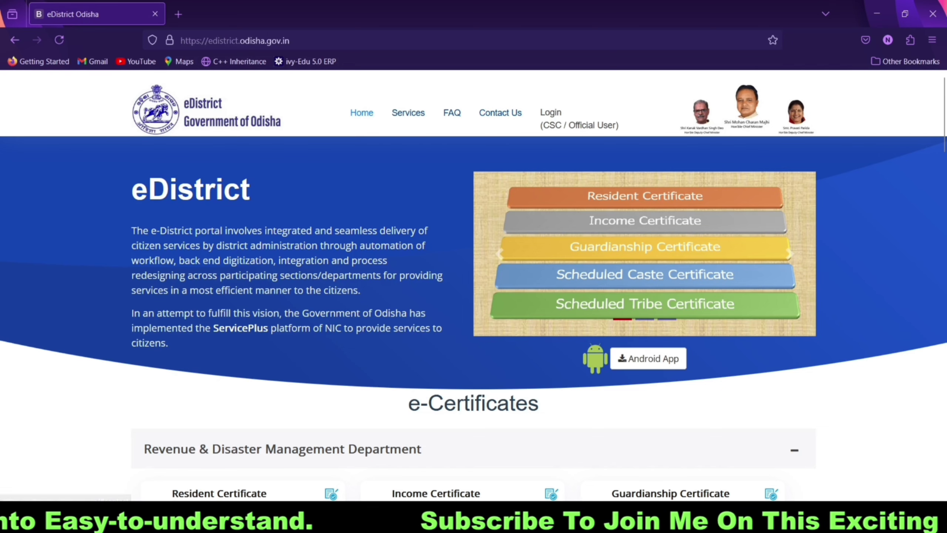
Step: Go to the ServicePlus login page via 'Login (CSC / Official User)' on eDistrict Odisha
click(551, 114)
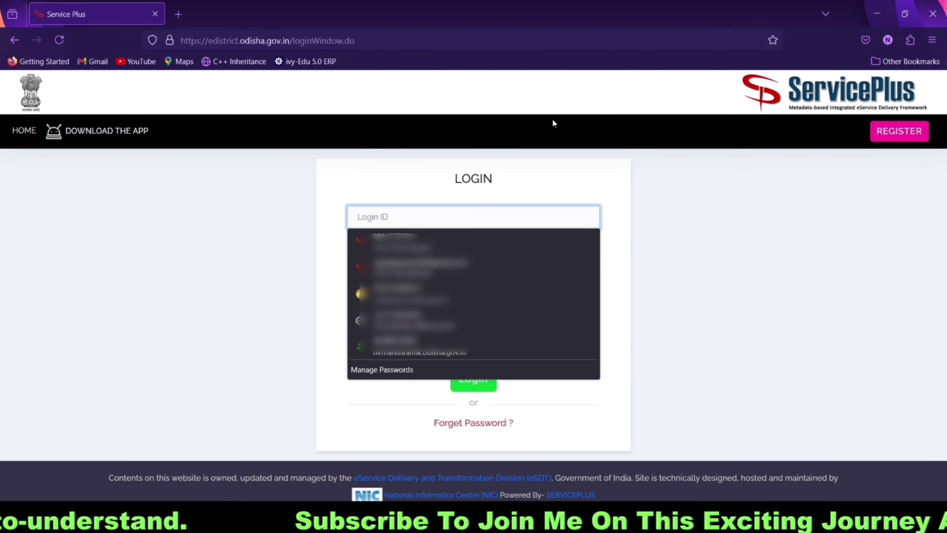
Step: Sign in with the saved login and list all available services
click(585, 268)
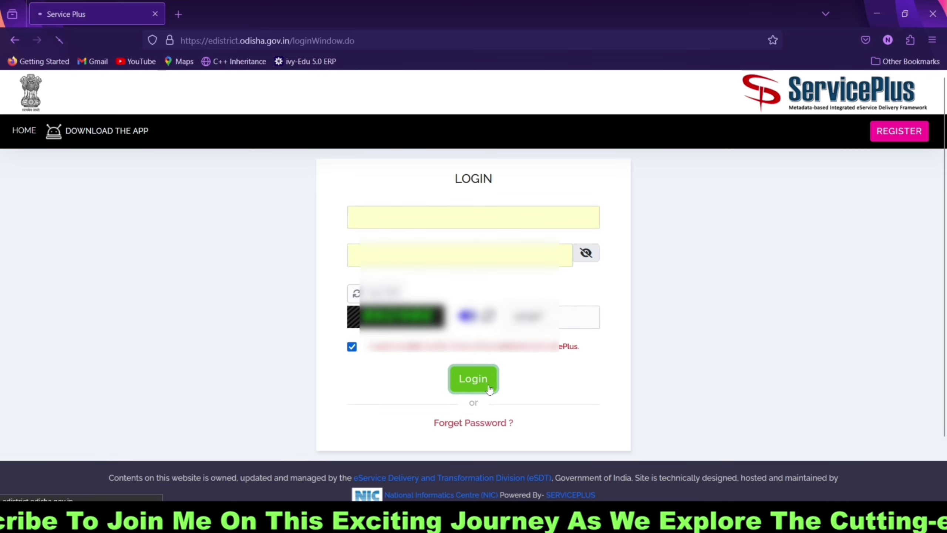
click(475, 386)
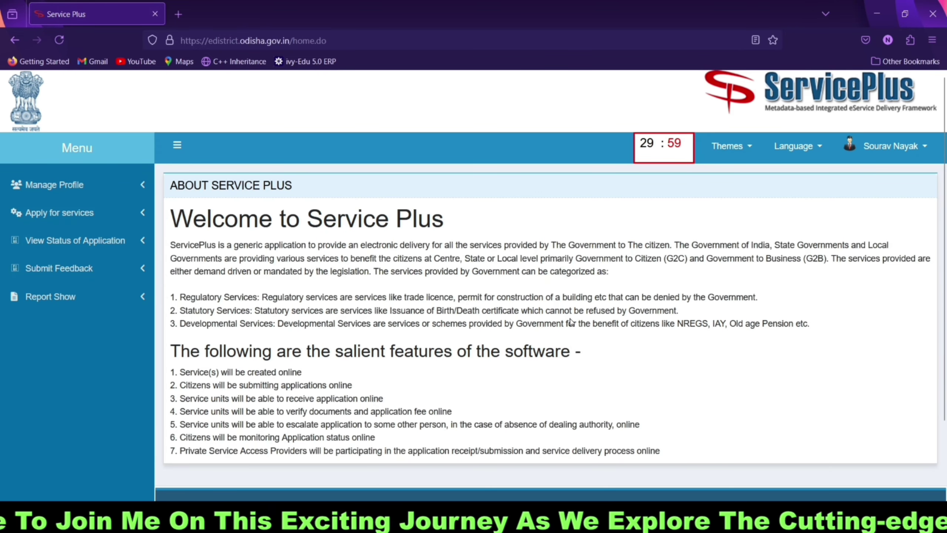
click(61, 215)
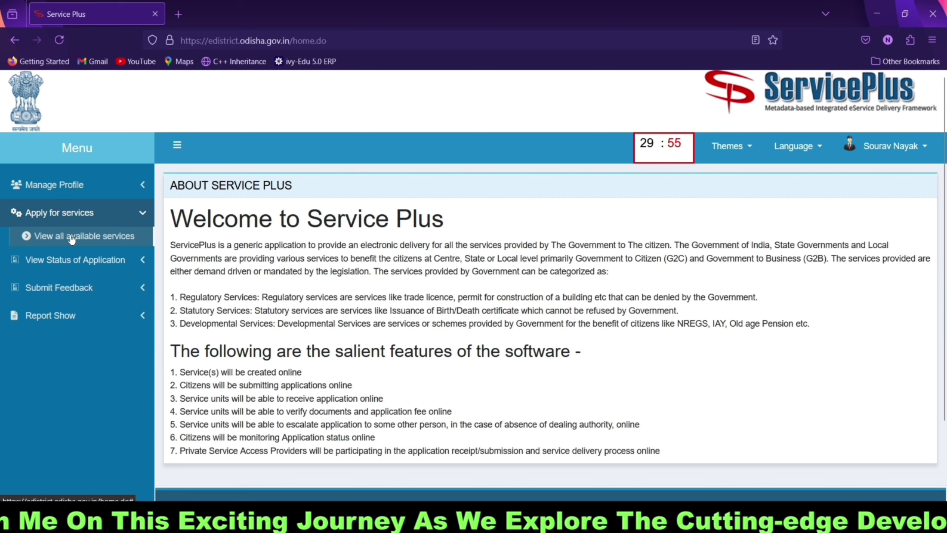
click(72, 237)
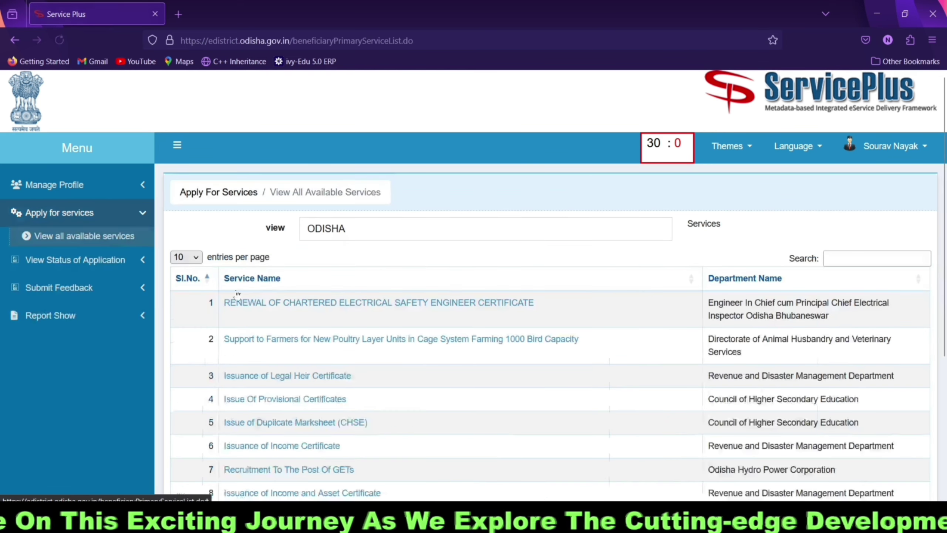
Step: Search services for 'resid' and open the Issuance of Resident Certificate form
click(869, 259)
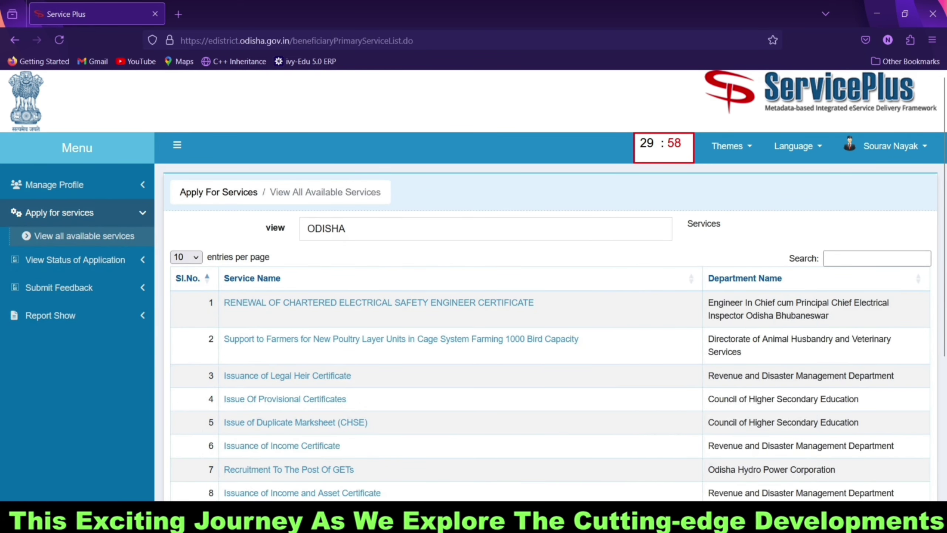
text(resid)
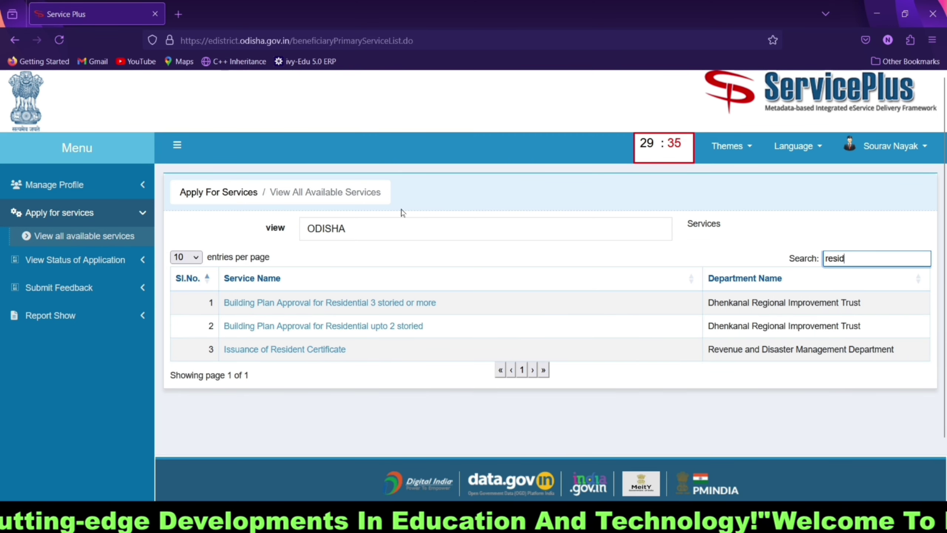
click(302, 352)
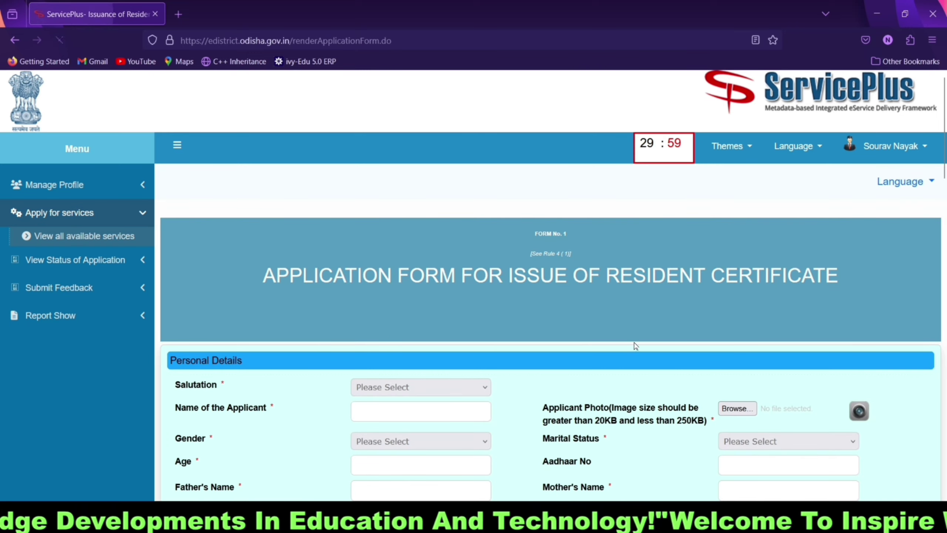
Step: Set the salutation to Miss and enter the applicant's full name
scroll(633, 331, down, 3)
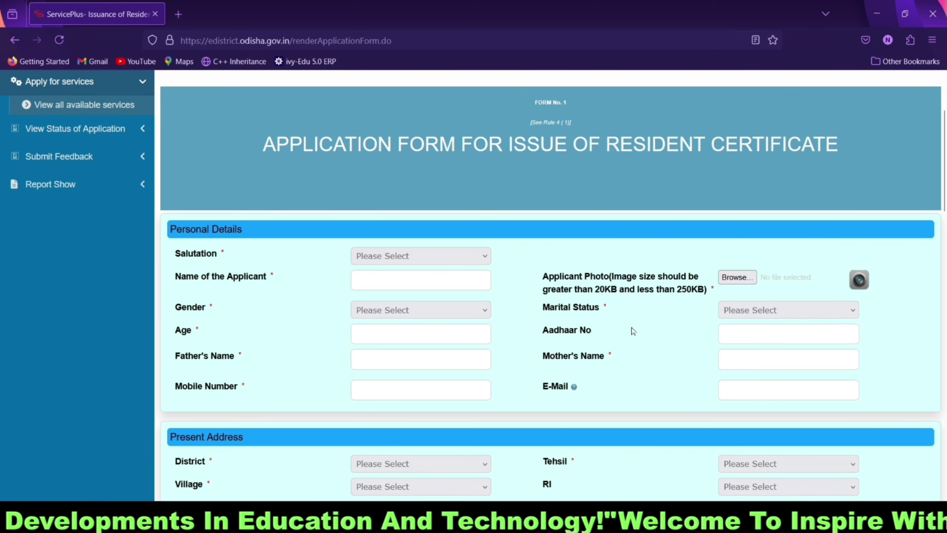
scroll(632, 330, up, 2)
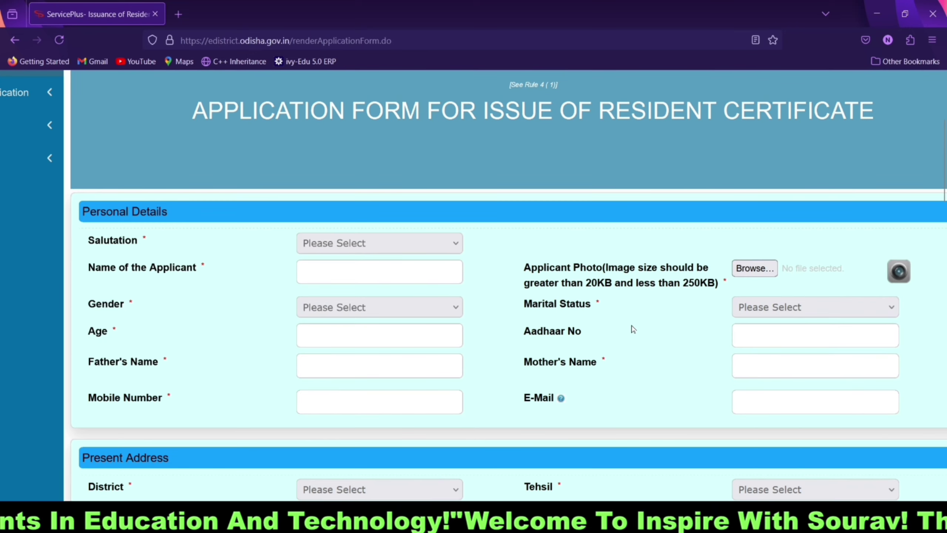
click(355, 245)
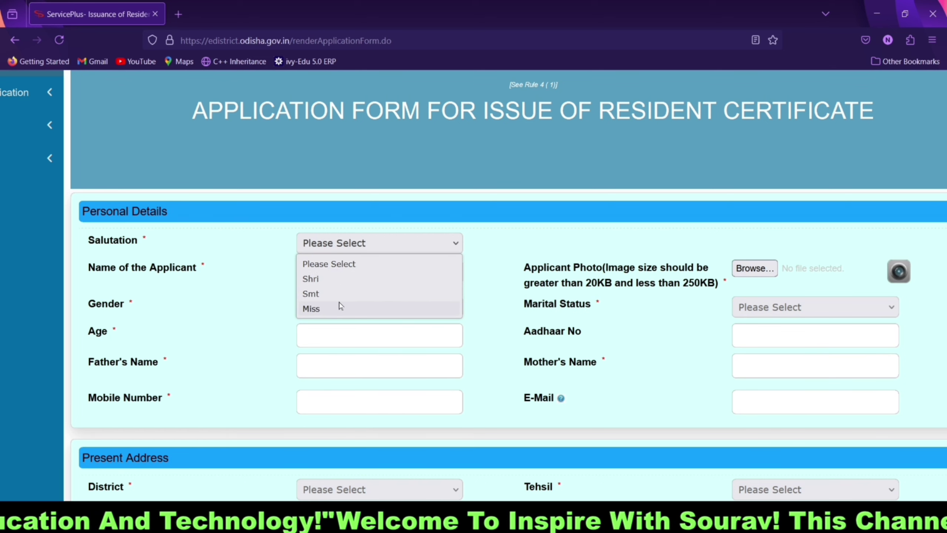
click(339, 308)
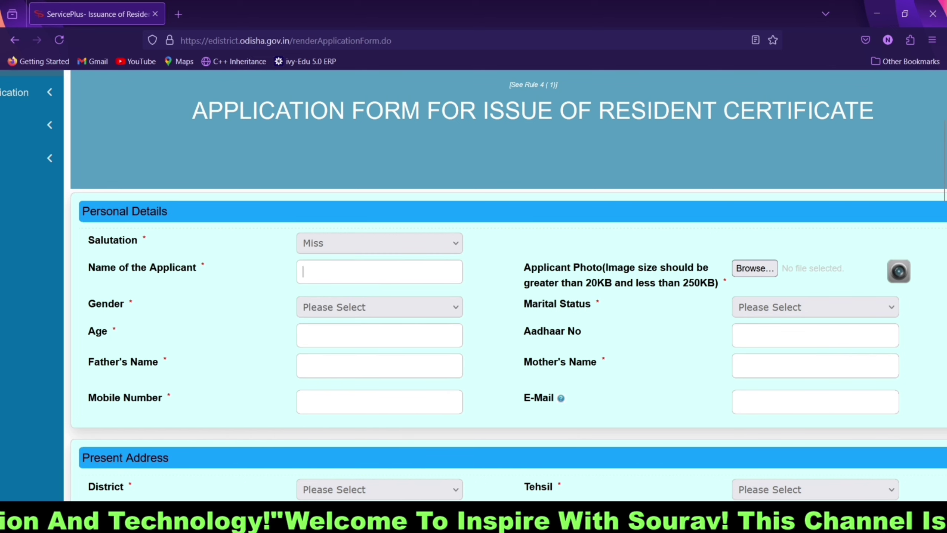
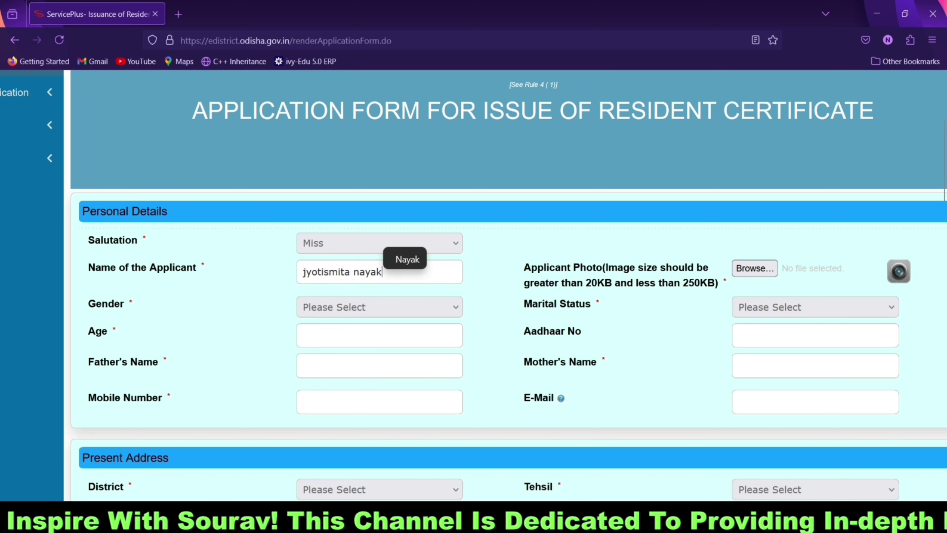
click(755, 268)
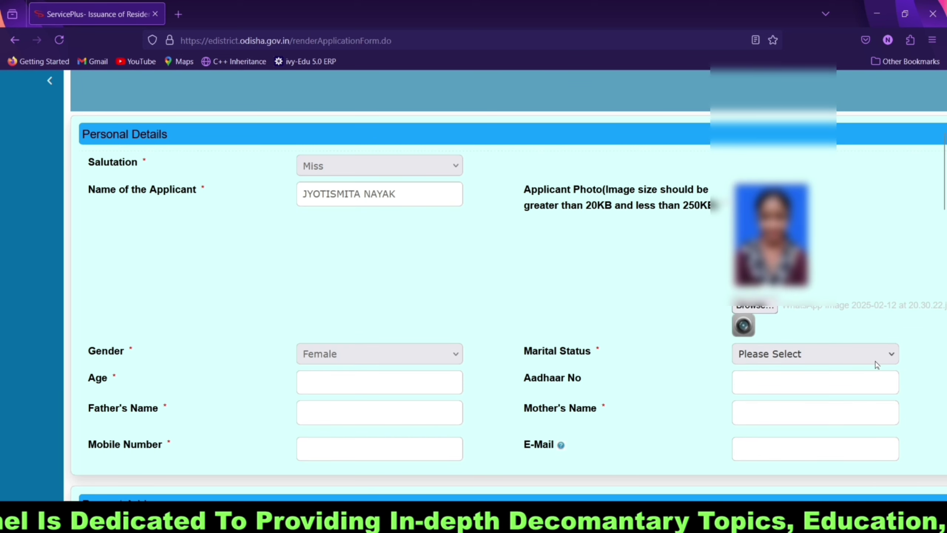
Step: Set the applicant's marital status to Unmarried
click(869, 360)
click(799, 378)
scroll(409, 327, down, 1)
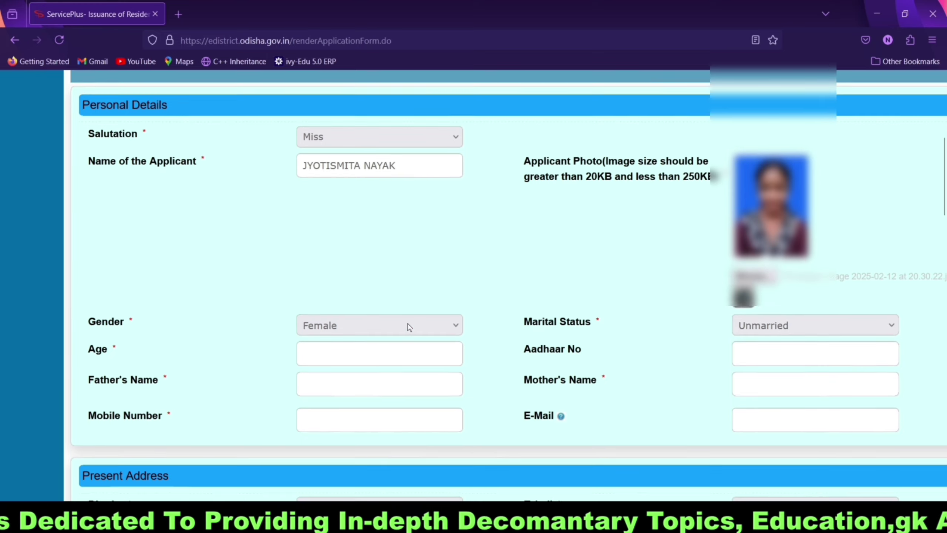
scroll(410, 326, down, 3)
click(392, 227)
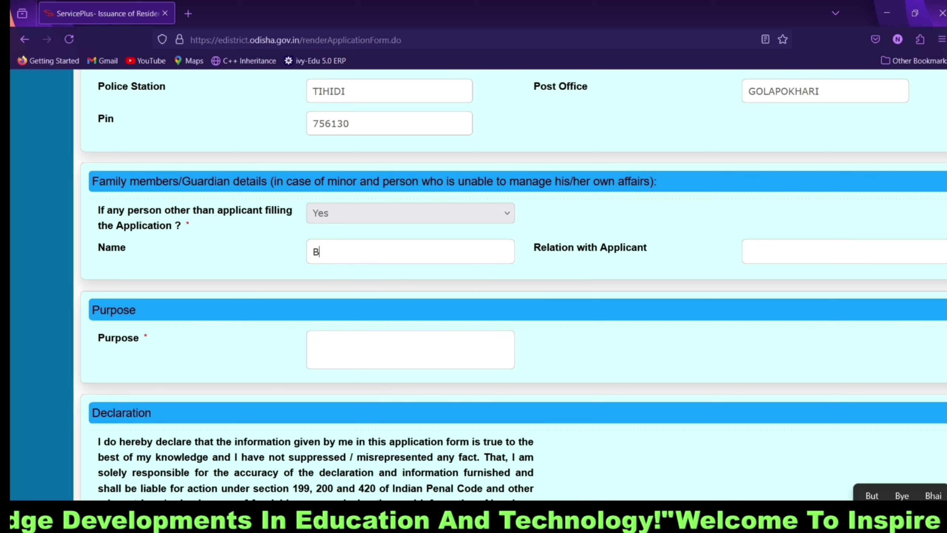
Step: Enter the guardian's name, relation Brother, purpose 'Higher study' and the declaration place, then tick the declaration
key(Tab)
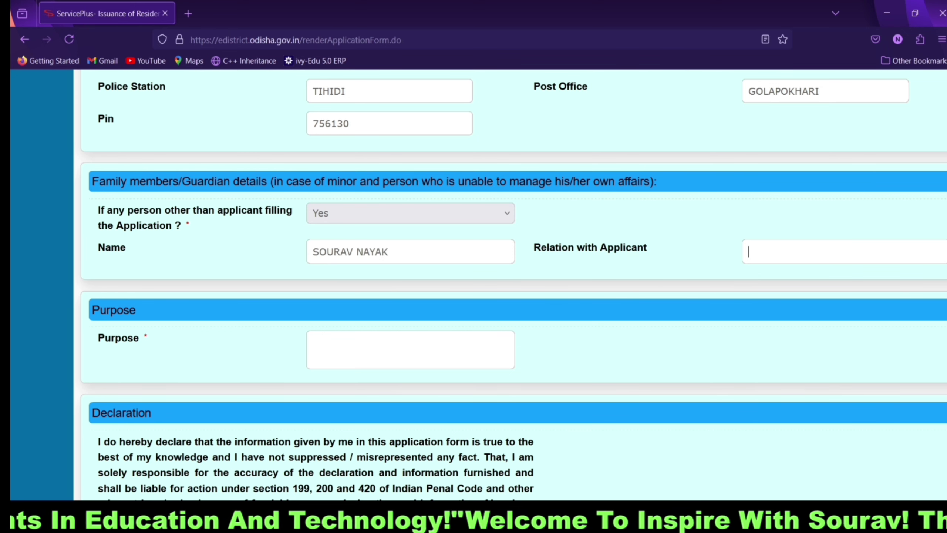
text(B)
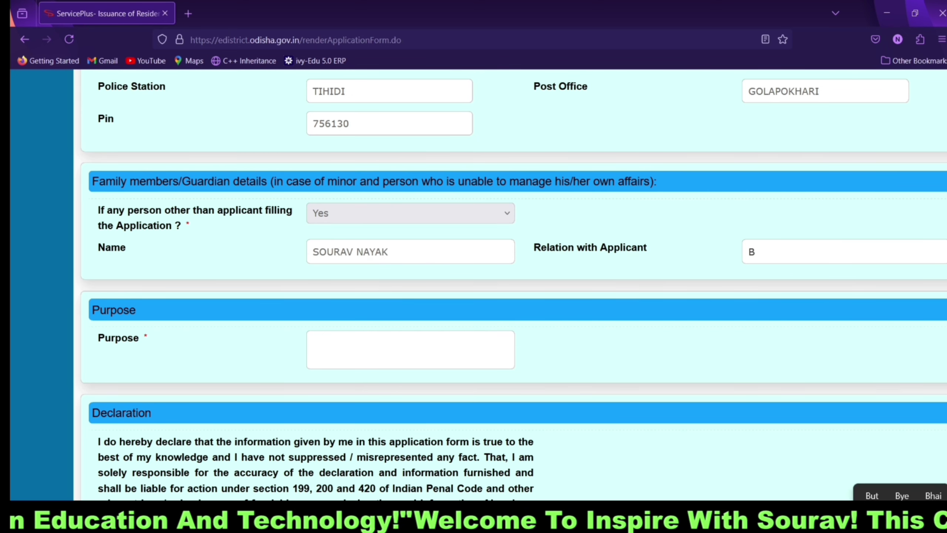
text(rother)
key(Tab)
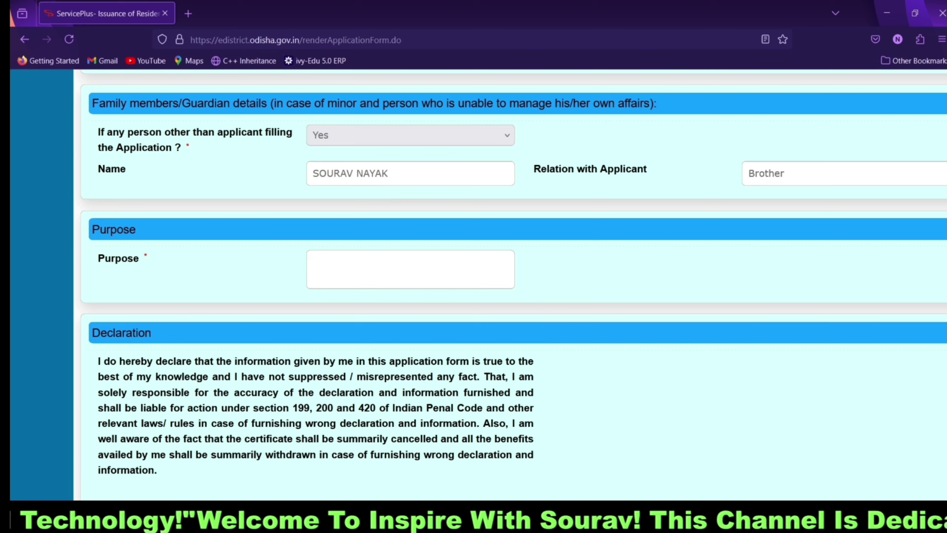
text(Higher study)
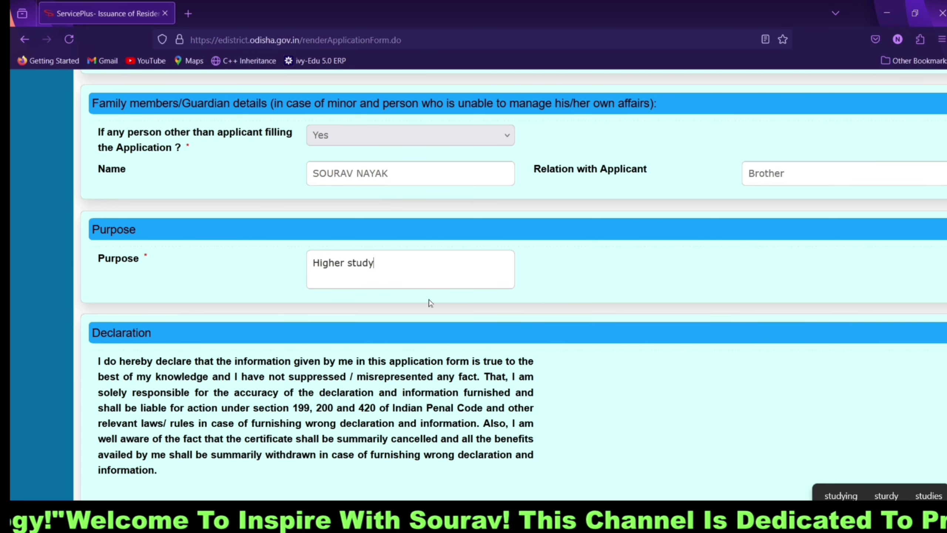
key(Tab)
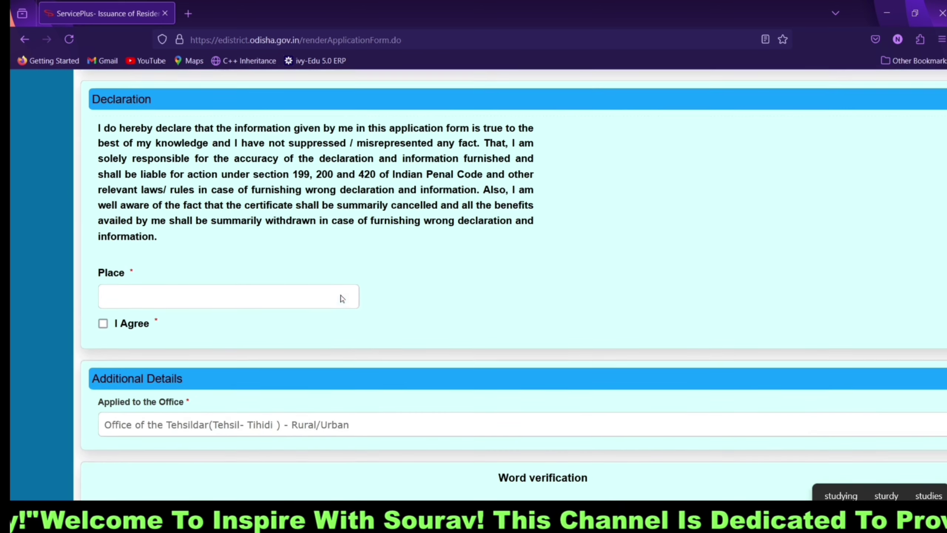
text(T)
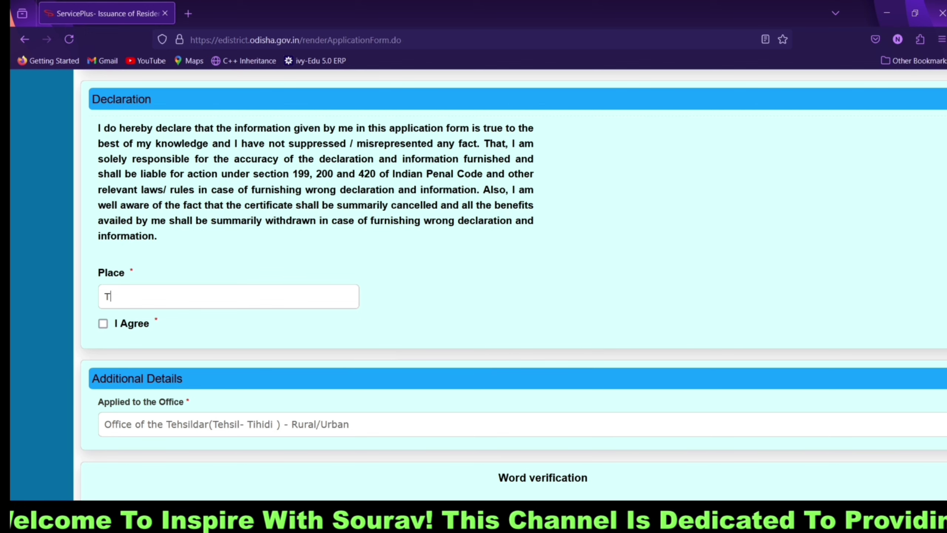
text(ihidi)
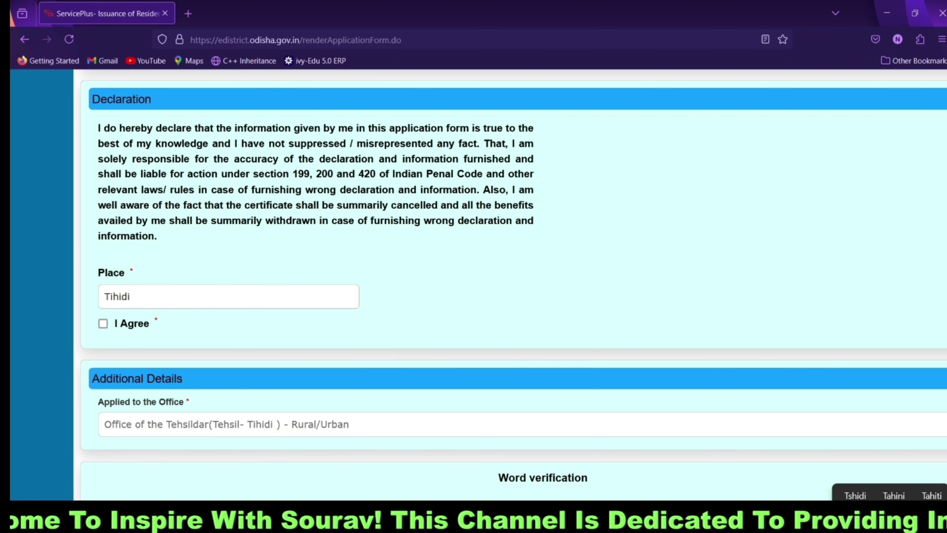
key(Tab)
key(space)
scroll(414, 298, down, 5)
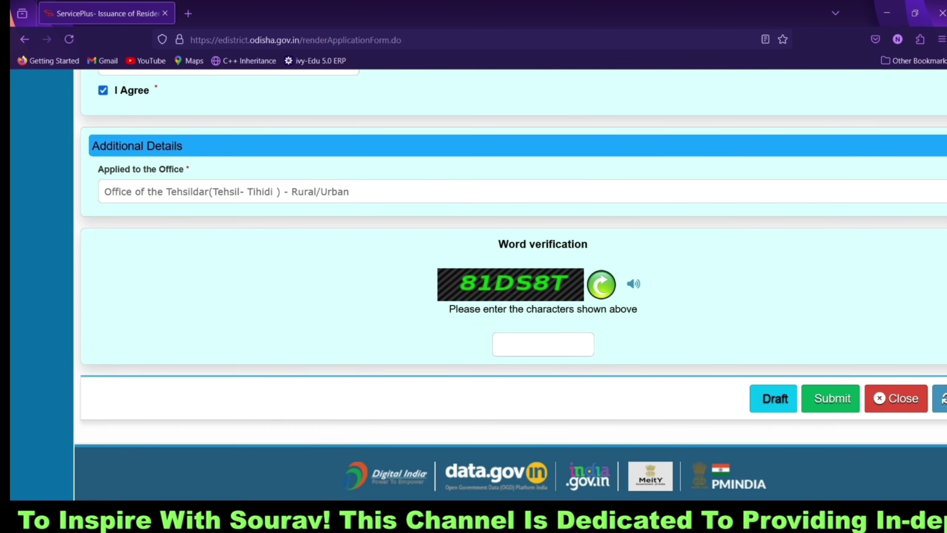
Step: Enter the word-verification characters and submit the form to get its draft preview
click(542, 344)
text(81)
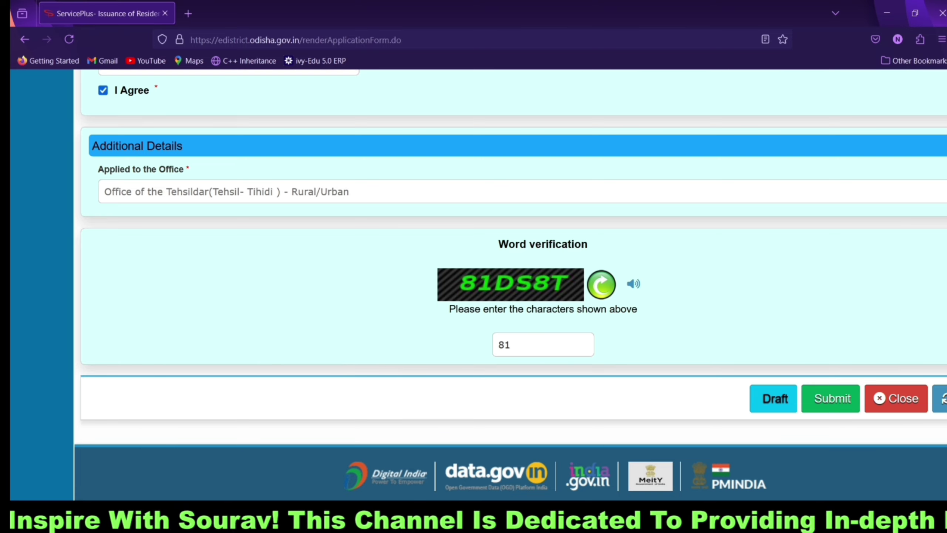
text(DS8T)
scroll(563, 324, up, 15)
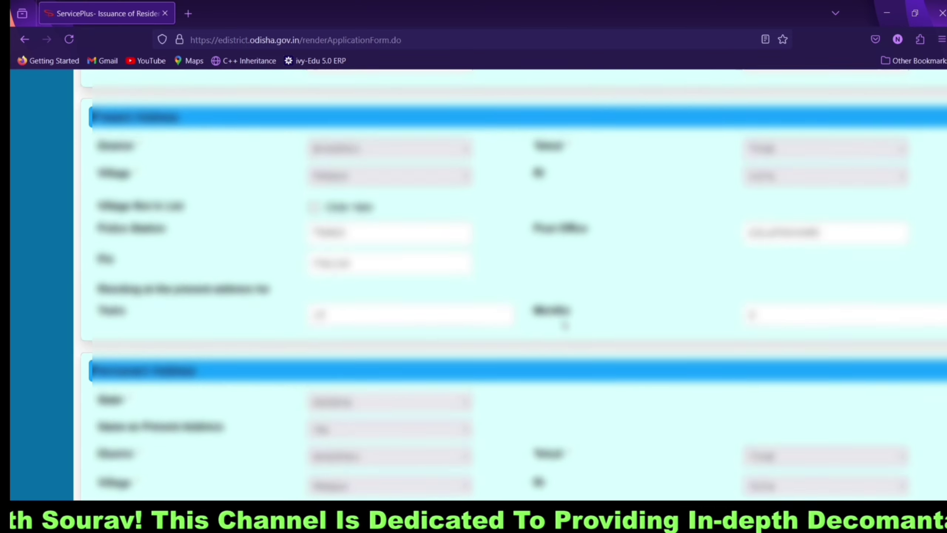
scroll(564, 325, up, 10)
scroll(565, 325, down, 20)
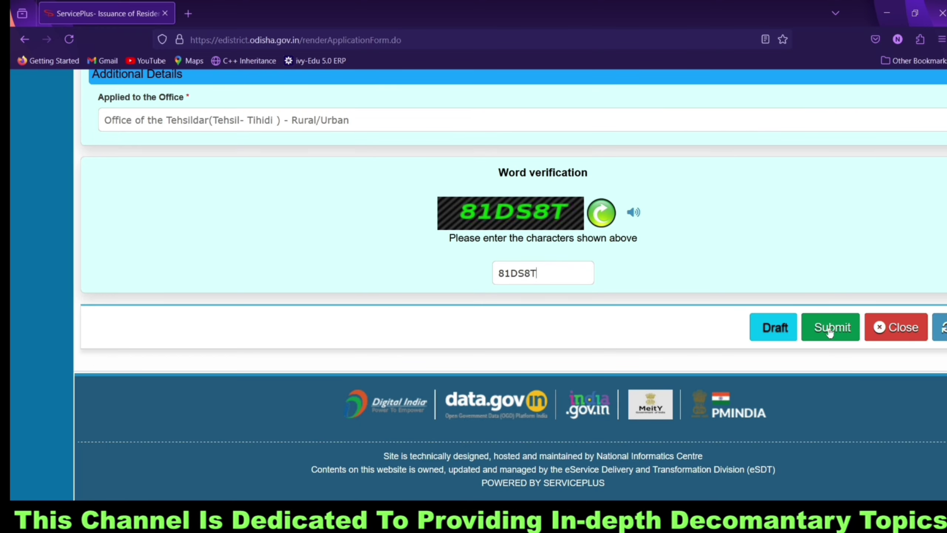
click(828, 327)
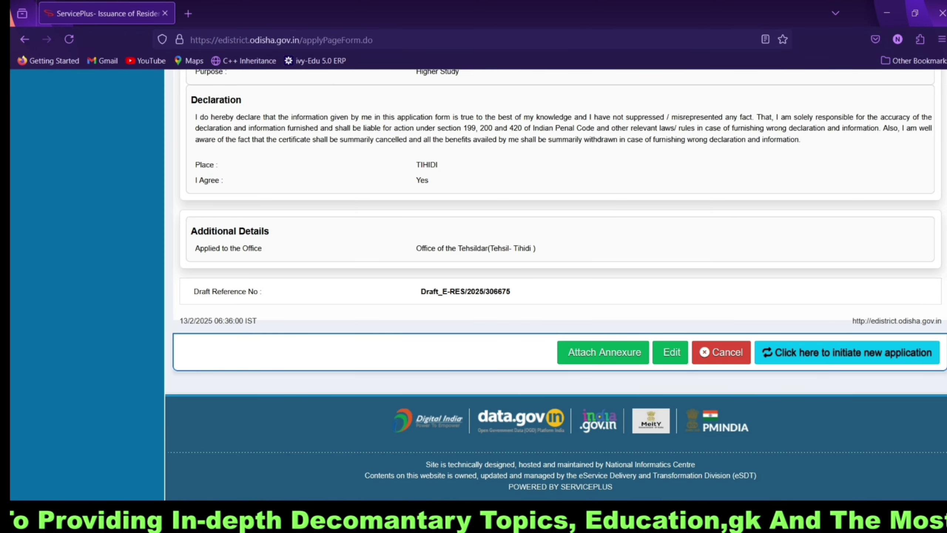
Step: Open the annexure form and choose EPIC/Aadhaar Card as the required document
click(588, 353)
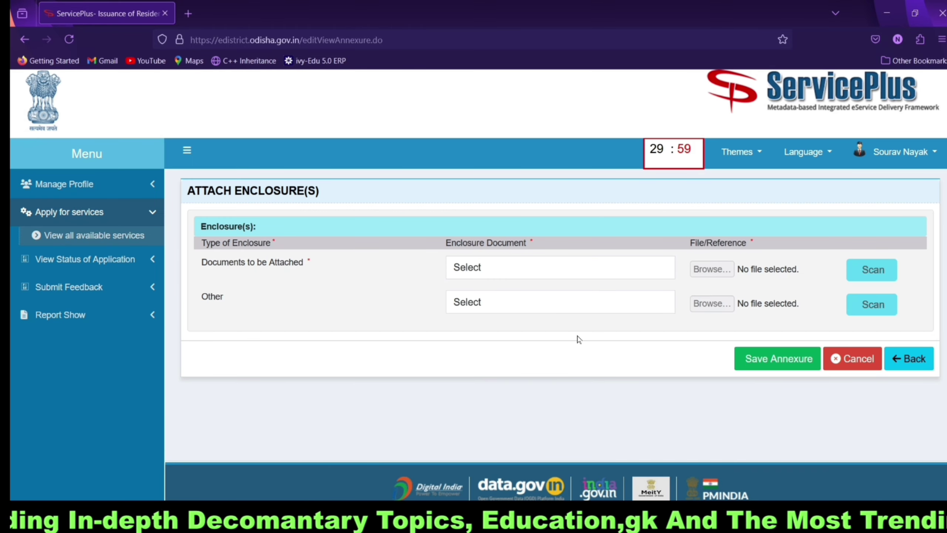
click(550, 261)
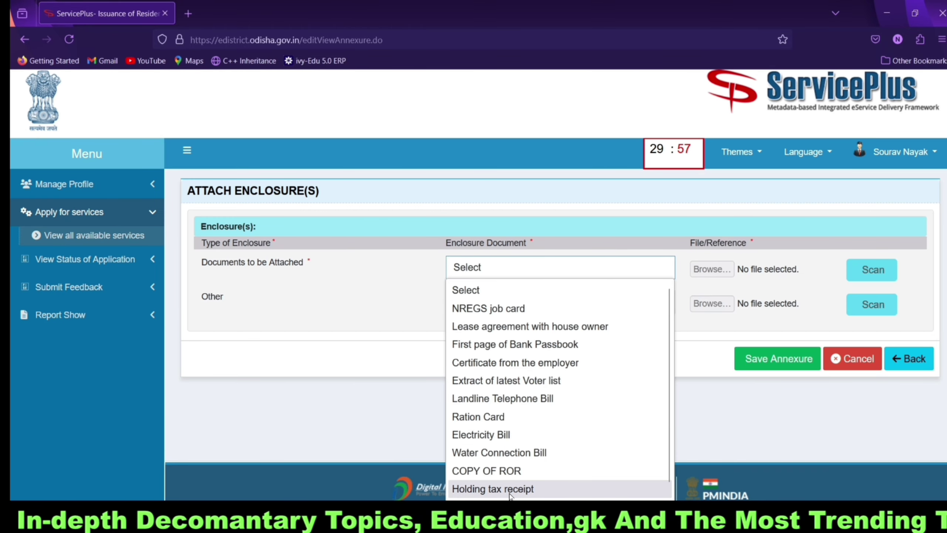
scroll(502, 495, down, 1)
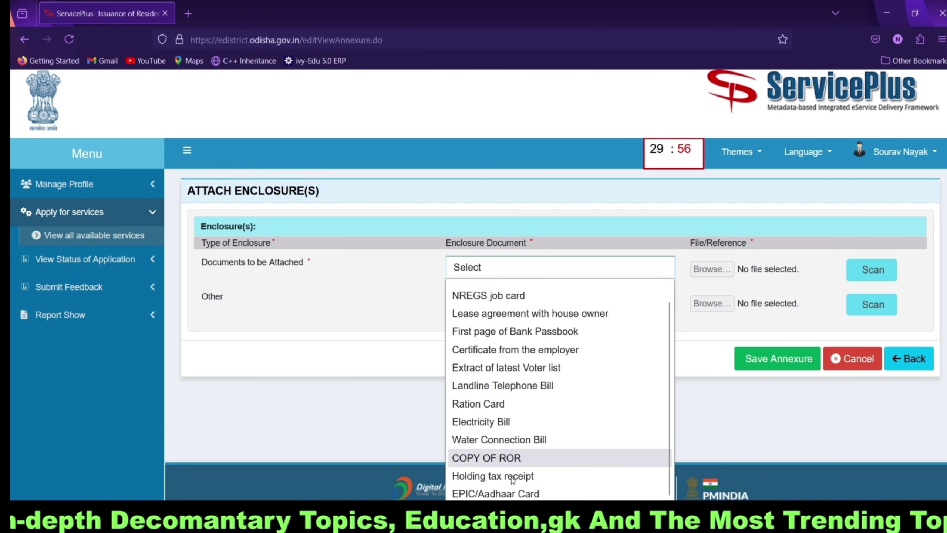
click(492, 494)
Step: Add a second enclosure of type Other named SELF DECLARATION
click(493, 318)
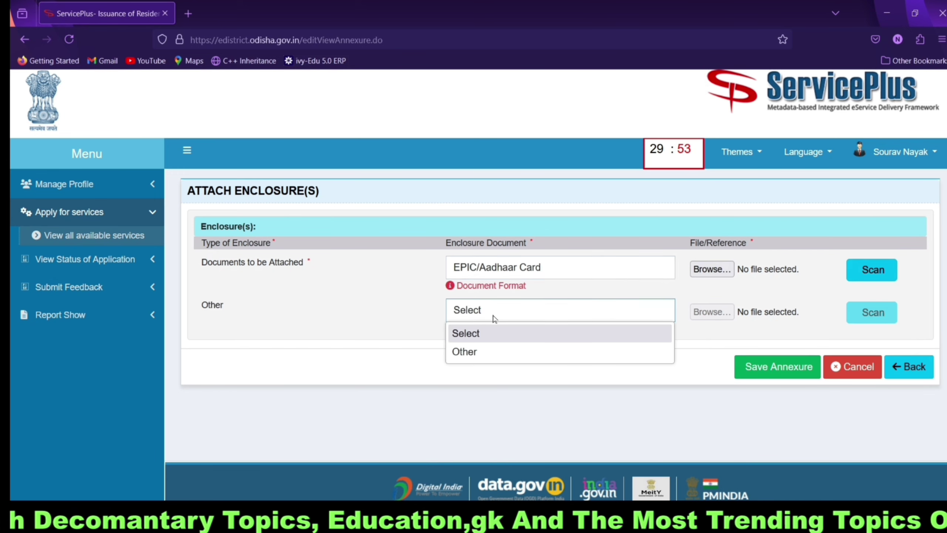
click(466, 351)
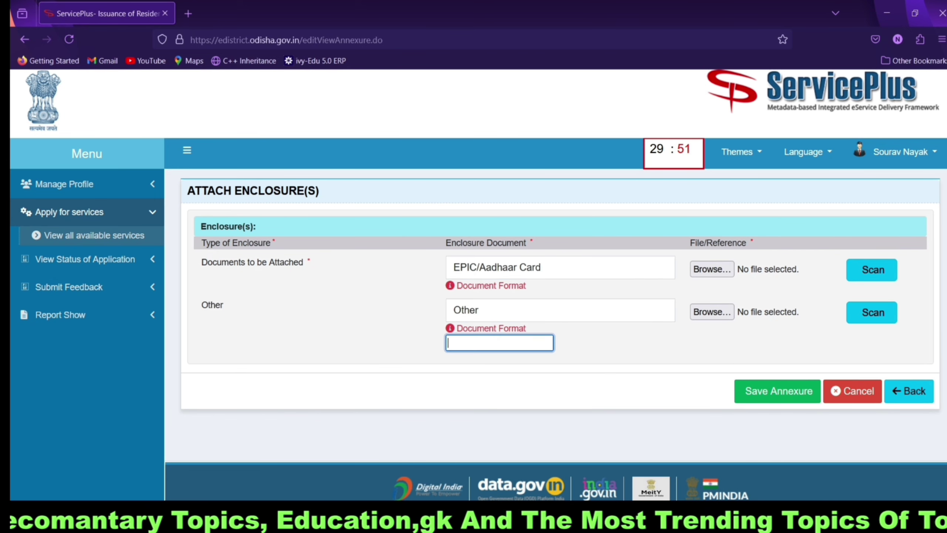
text(selfg)
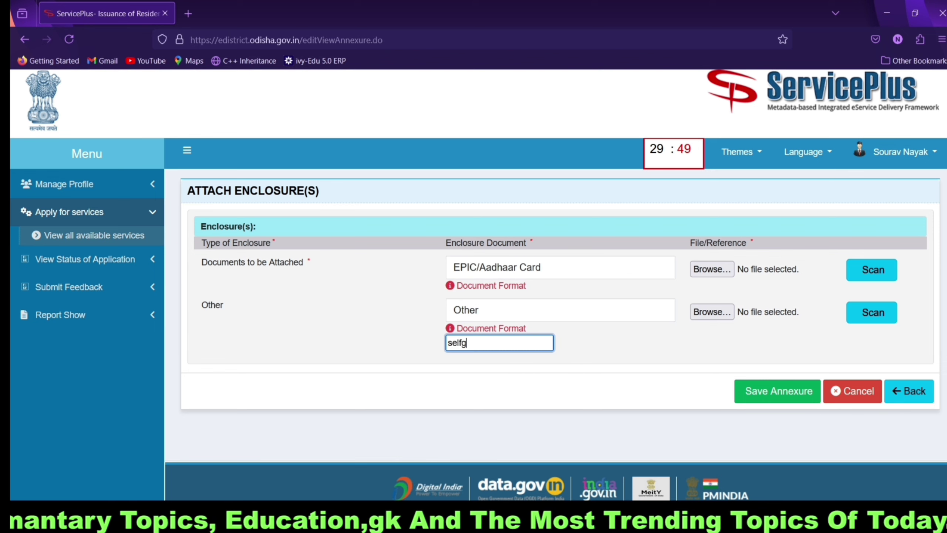
key(BackSpace)
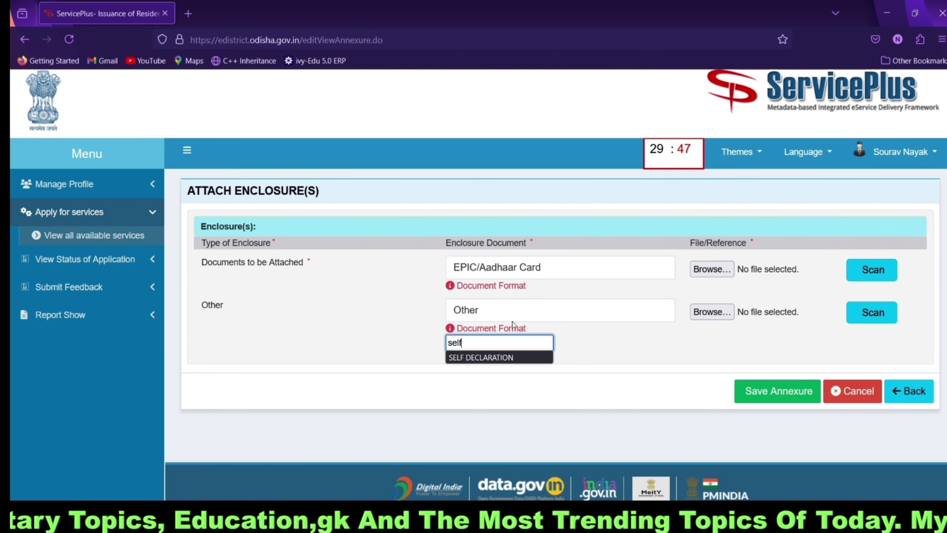
click(513, 360)
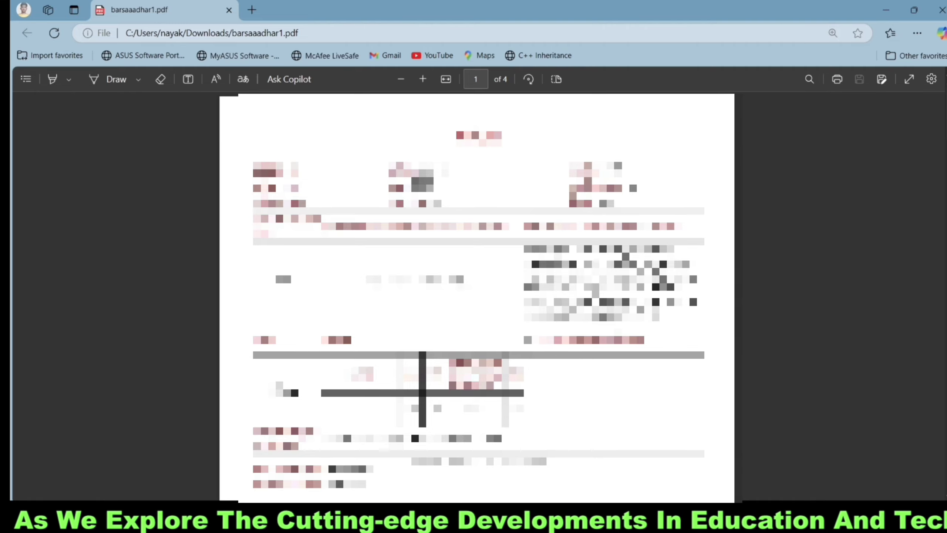
Step: Scroll through the four pages of barsaaadhar1.pdf in Edge to check it
scroll(477, 297, down, 10)
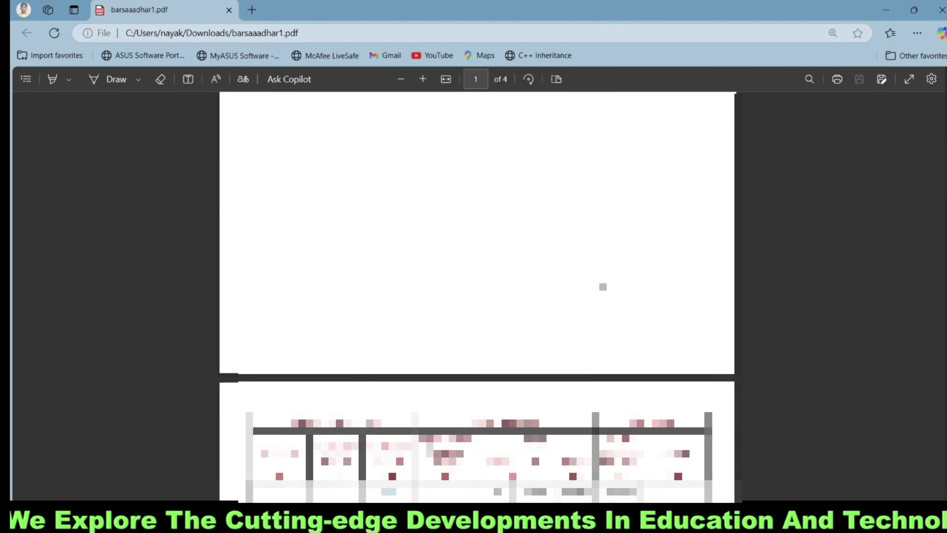
scroll(603, 286, down, 15)
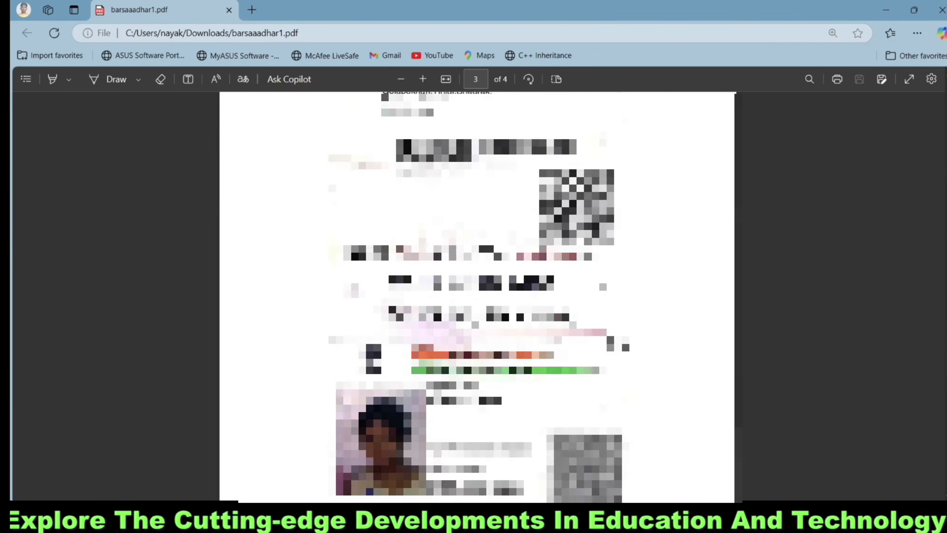
scroll(476, 296, down, 15)
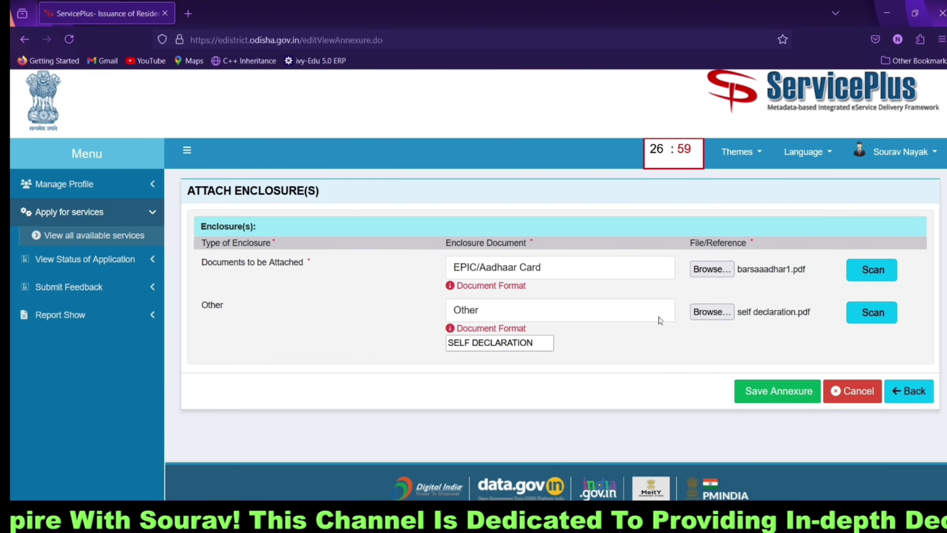
Step: Save the annexure, review the Annexure List in the preview, and submit the application
click(751, 391)
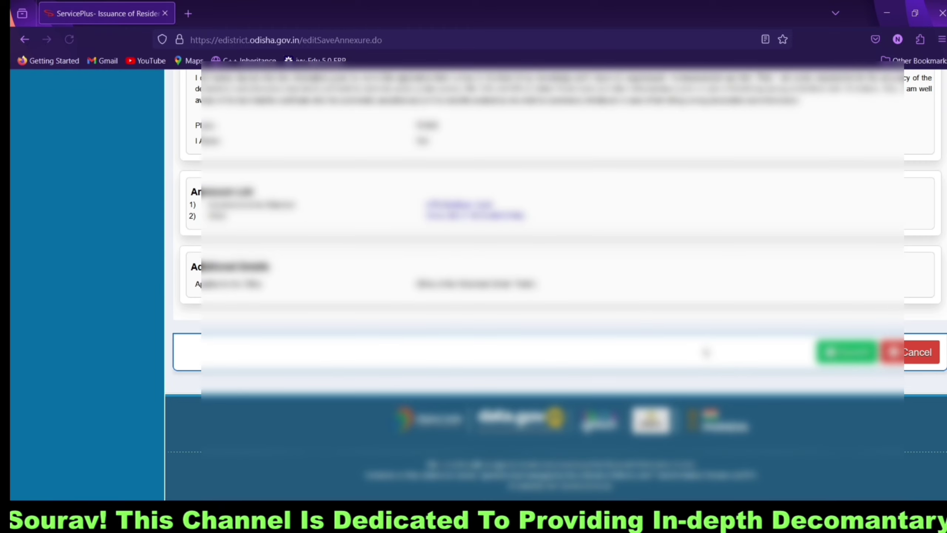
scroll(706, 352, up, 15)
scroll(698, 325, down, 12)
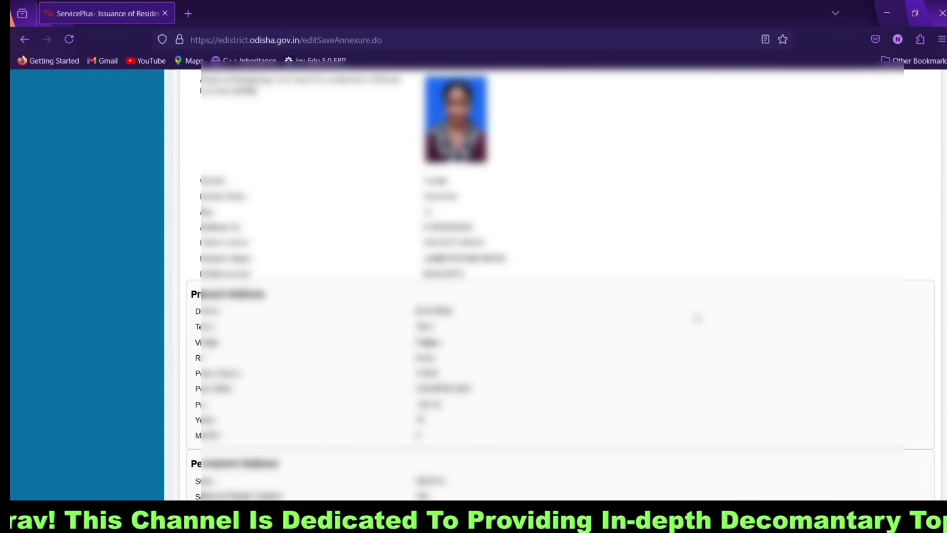
scroll(698, 316, down, 5)
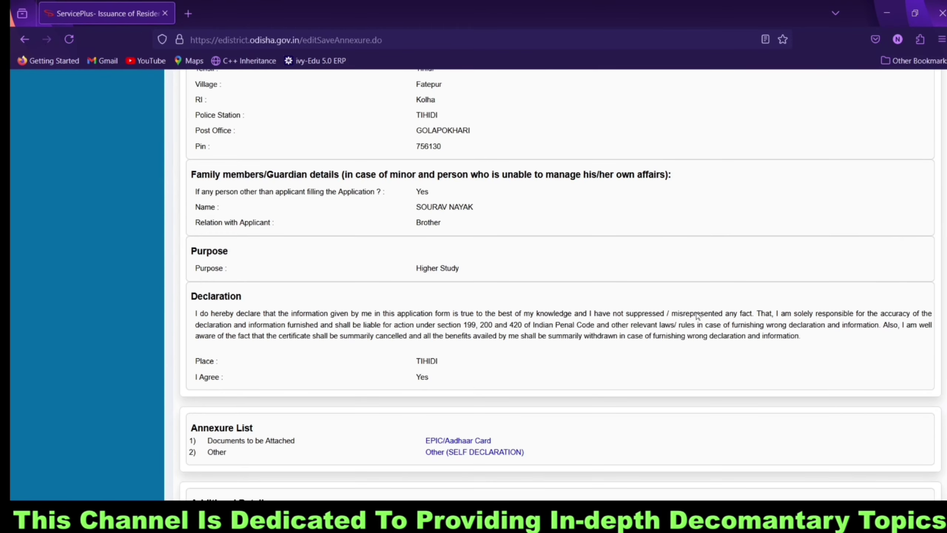
scroll(697, 316, down, 6)
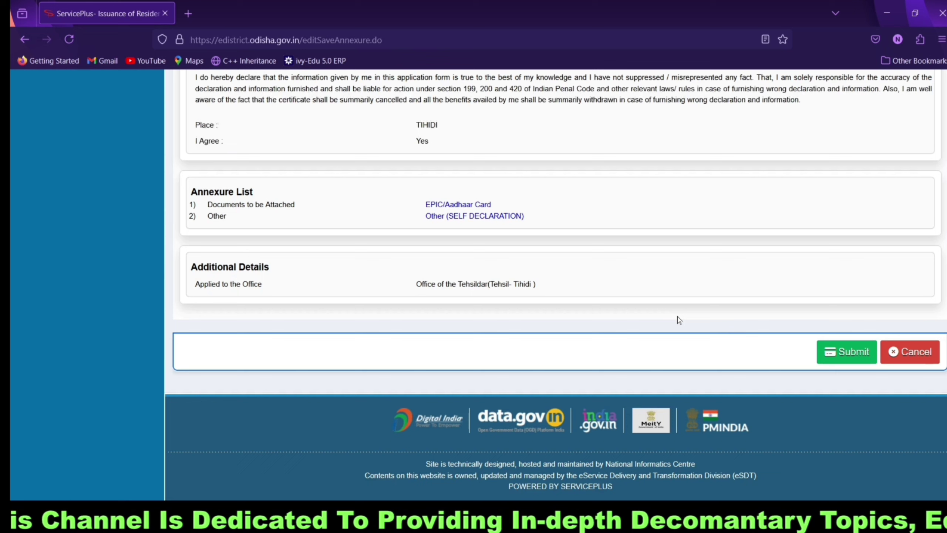
click(834, 358)
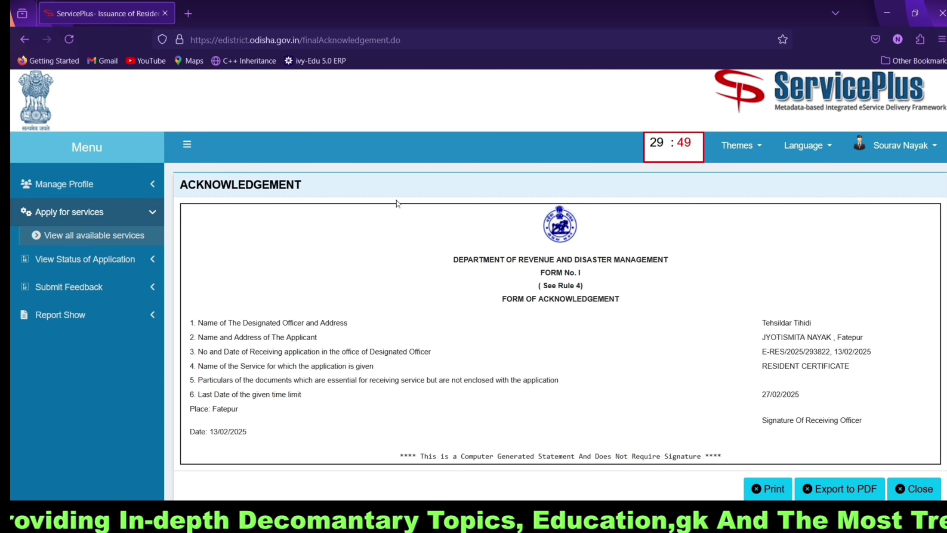
Step: Open Track Application Status and fetch the list showing the resident certificate application as Initiated
click(71, 259)
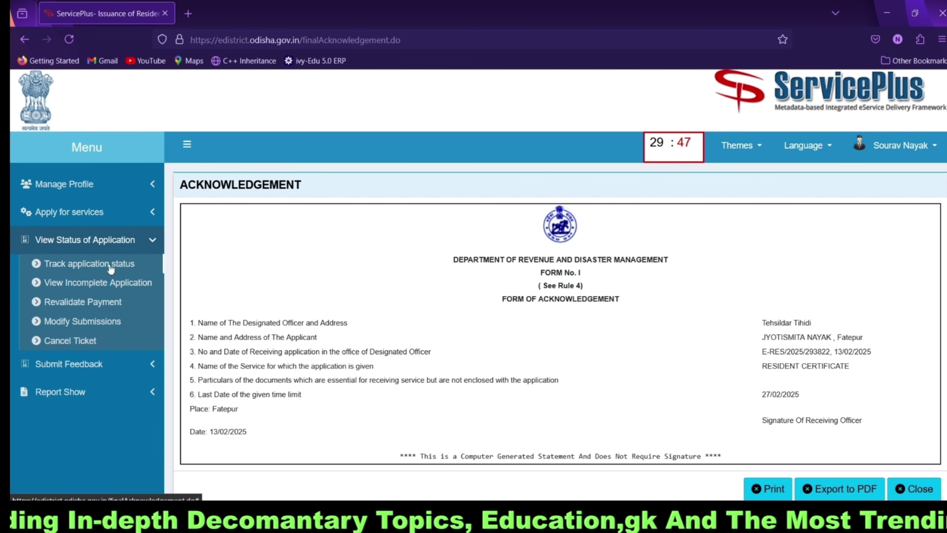
click(112, 264)
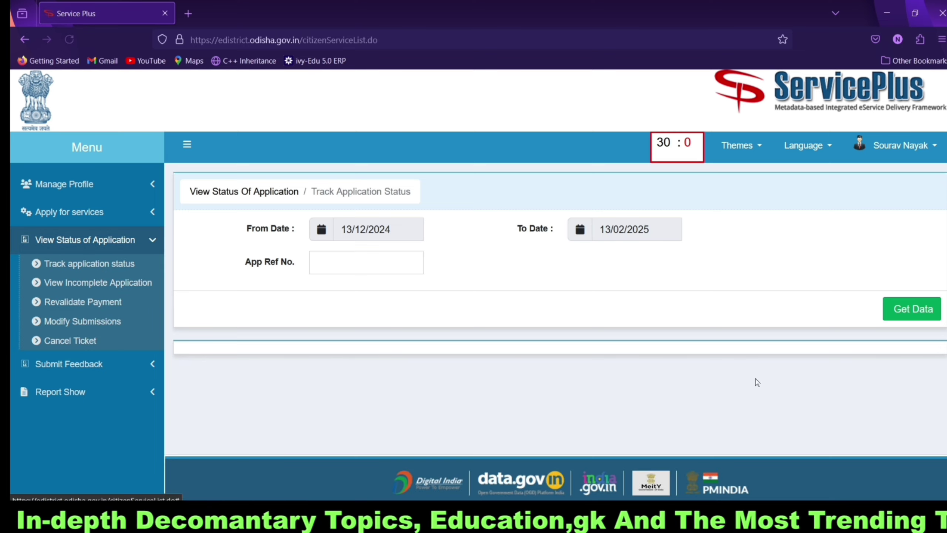
click(906, 309)
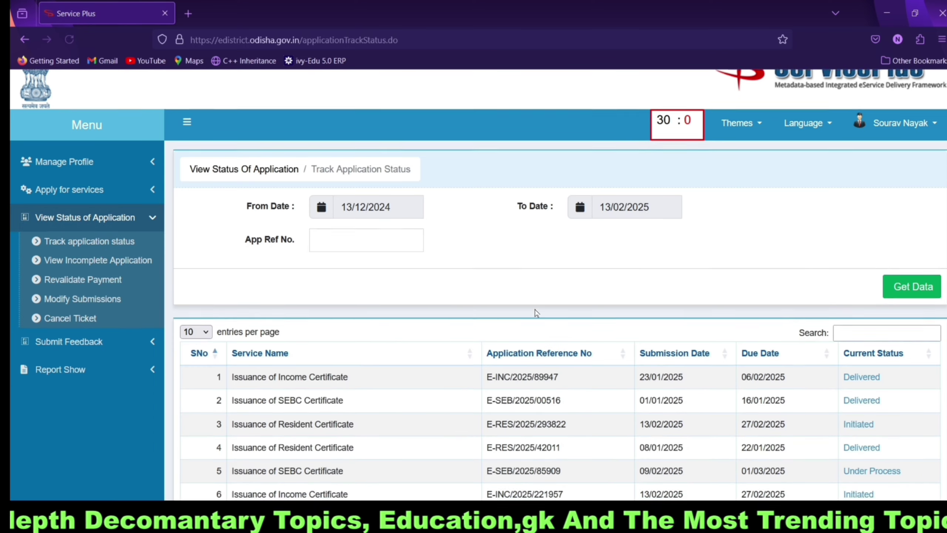